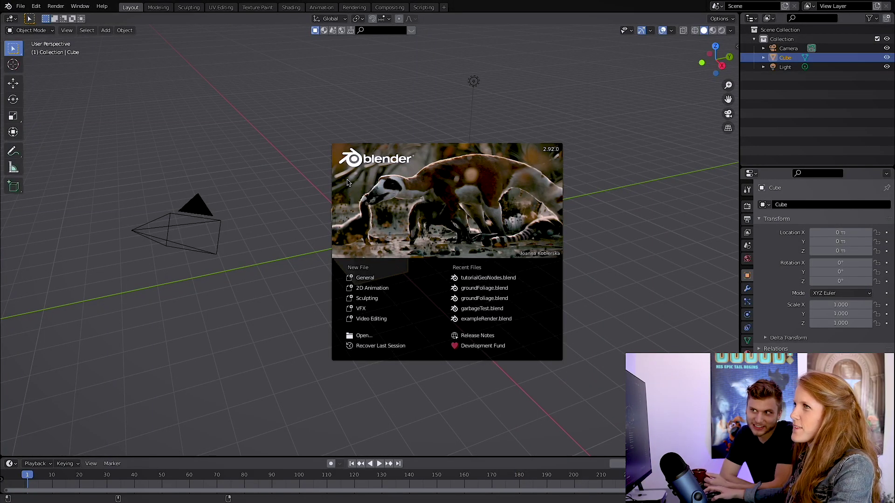
Close the splash screen and delete the default cube, leaving the camera and light
{"action": "left_click", "coordinate": [236, 144]}
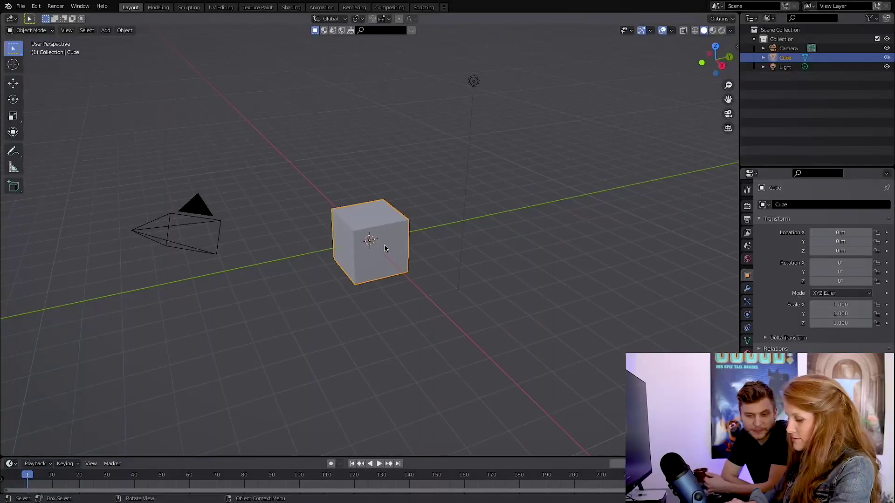
{"action": "key", "text": "x"}
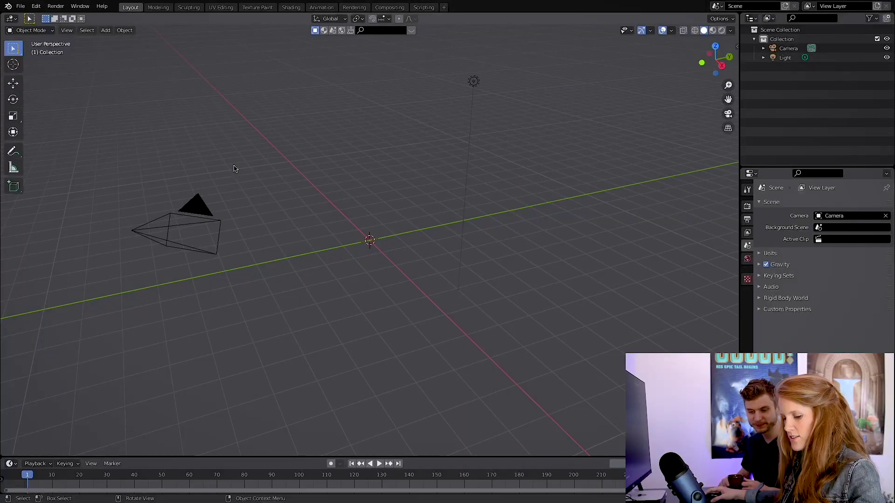
{"action": "key", "text": "shift+a"}
Add a mesh plane and scale it up to 7.223
{"action": "mouse_move", "coordinate": [234, 168]}
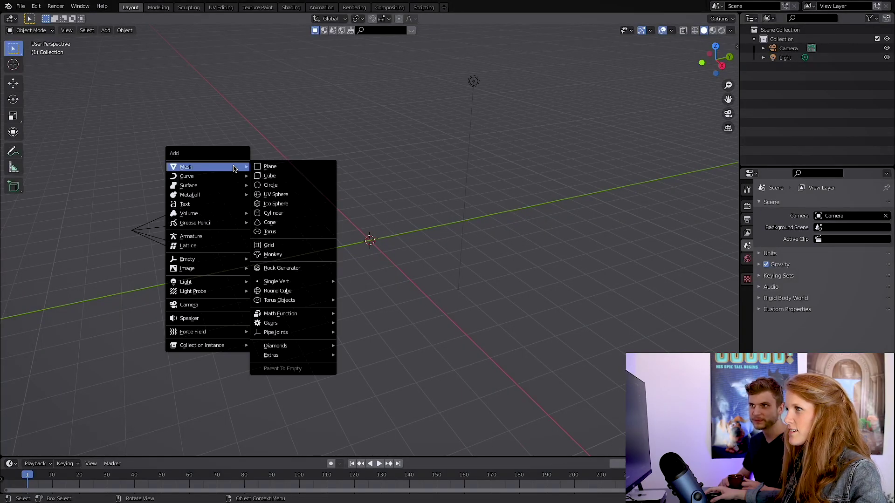
{"action": "left_click", "coordinate": [264, 169]}
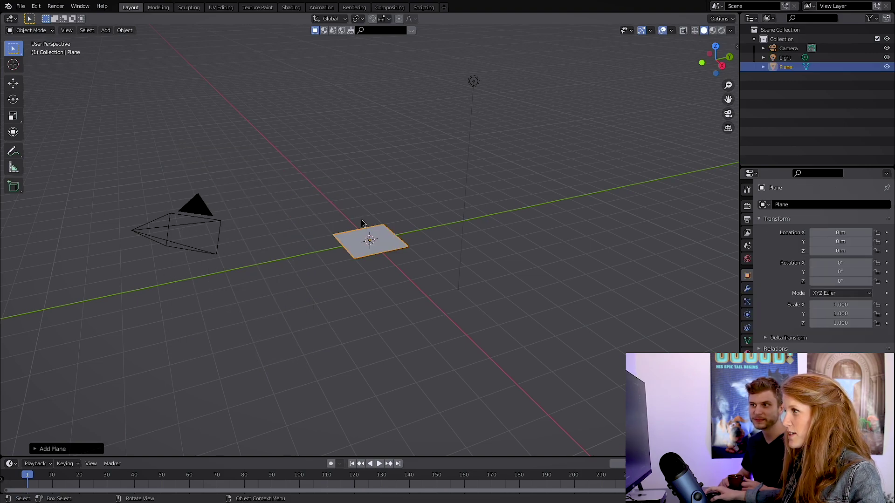
{"action": "left_click", "coordinate": [414, 254]}
{"action": "left_click", "coordinate": [405, 252]}
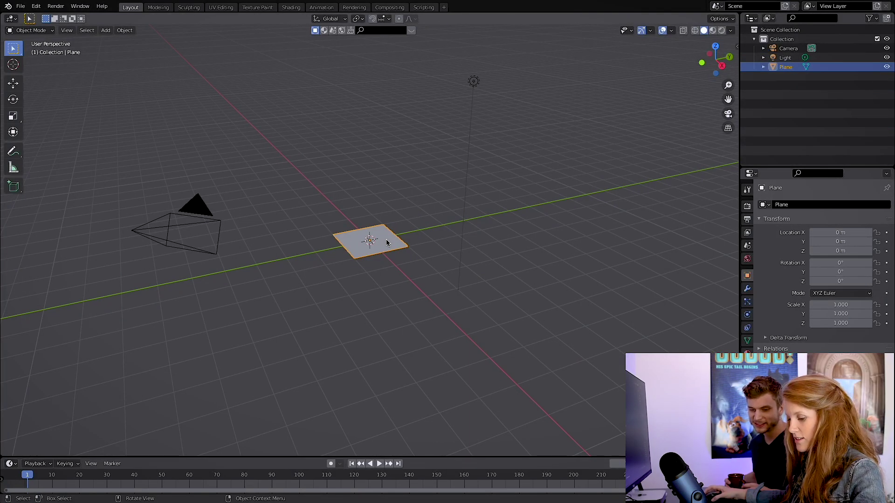
{"action": "key", "text": "s"}
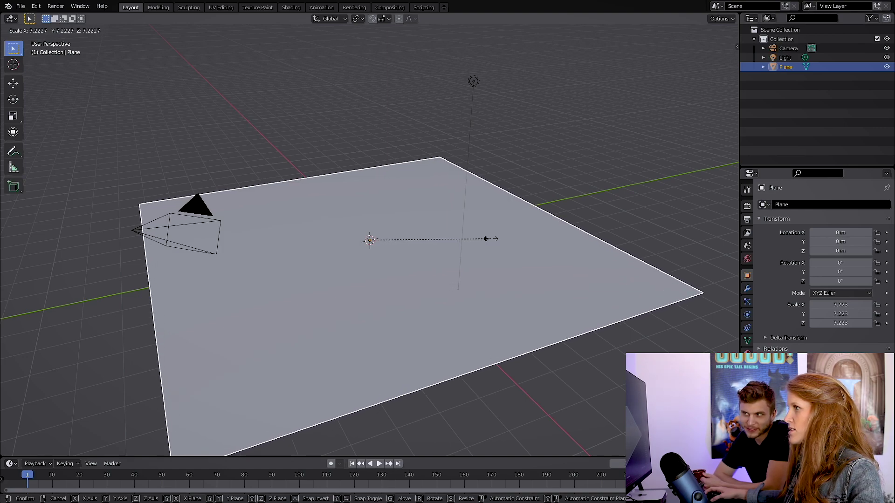
{"action": "left_click", "coordinate": [487, 239]}
Delete the light and reselect the plane
{"action": "left_click", "coordinate": [474, 84]}
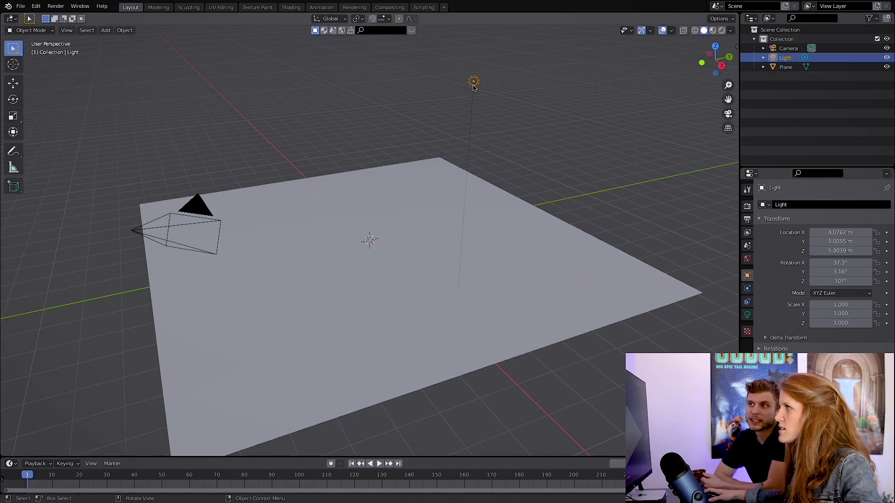
{"action": "left_click", "coordinate": [174, 239]}
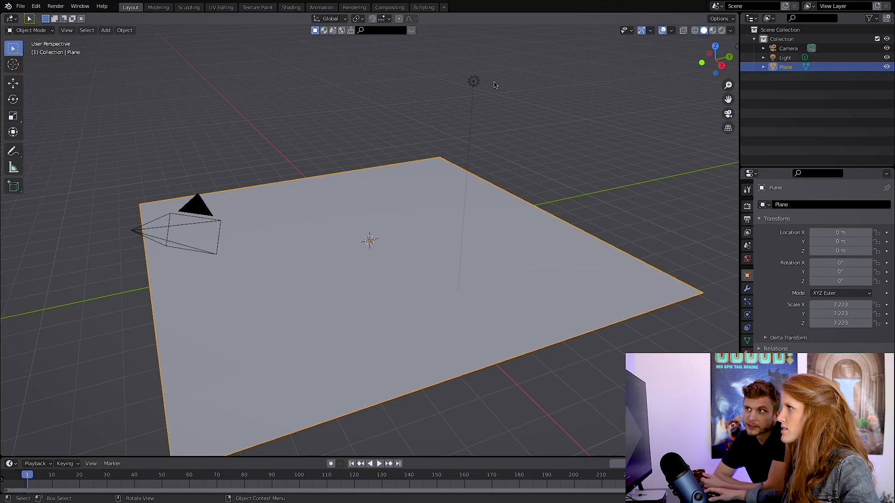
{"action": "left_click", "coordinate": [473, 83]}
{"action": "key", "text": "x"}
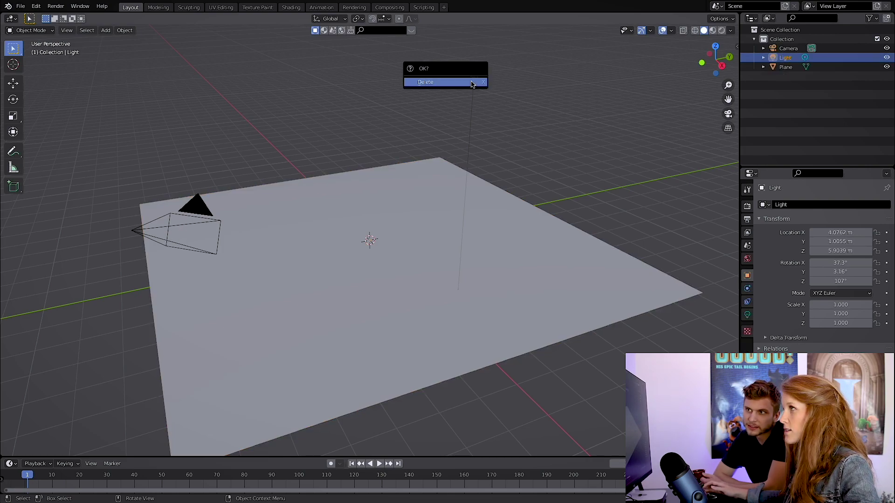
{"action": "left_click", "coordinate": [471, 83]}
{"action": "left_click", "coordinate": [332, 246]}
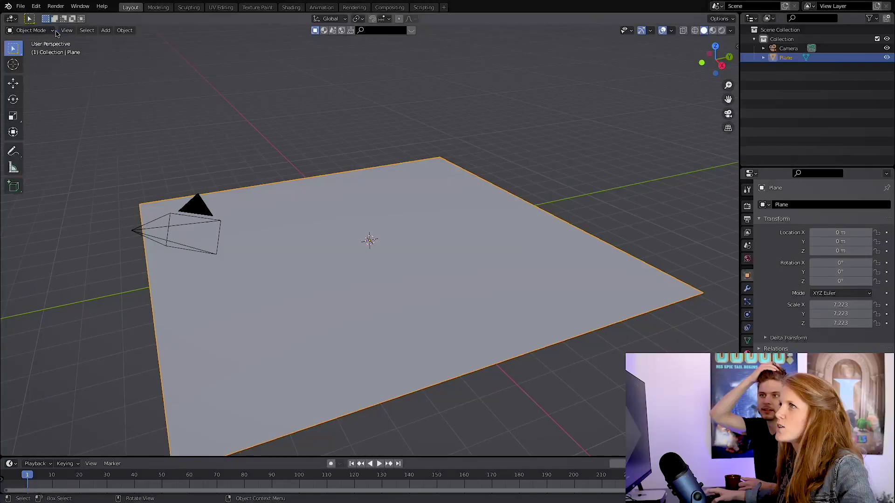
Switch the plane to Edit Mode and add a loop cut across it
{"action": "left_click", "coordinate": [56, 32]}
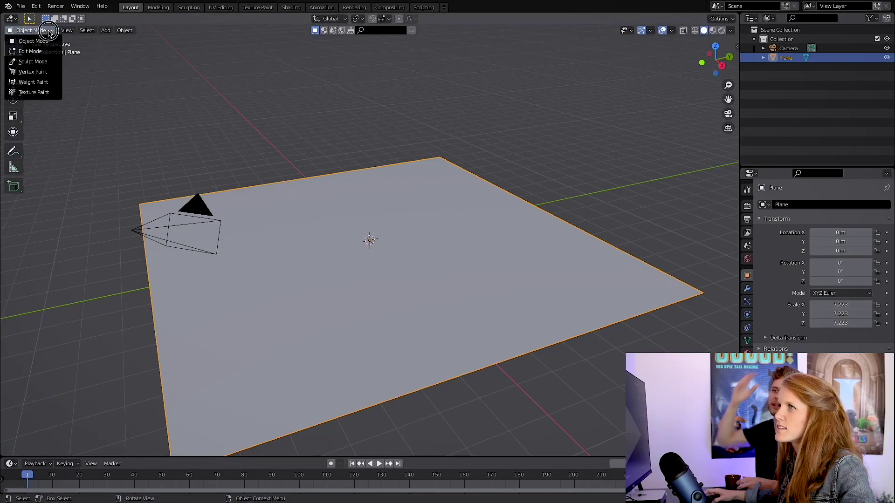
{"action": "left_click", "coordinate": [48, 52]}
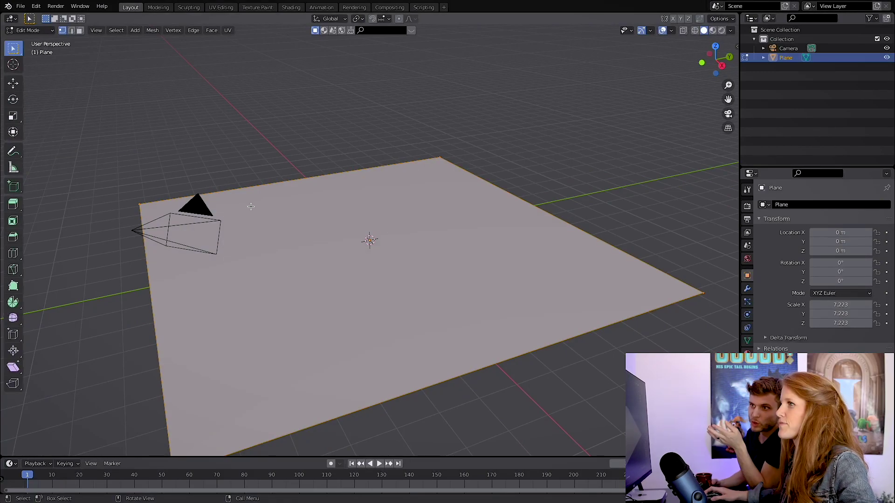
{"action": "key", "text": "ctrl+r"}
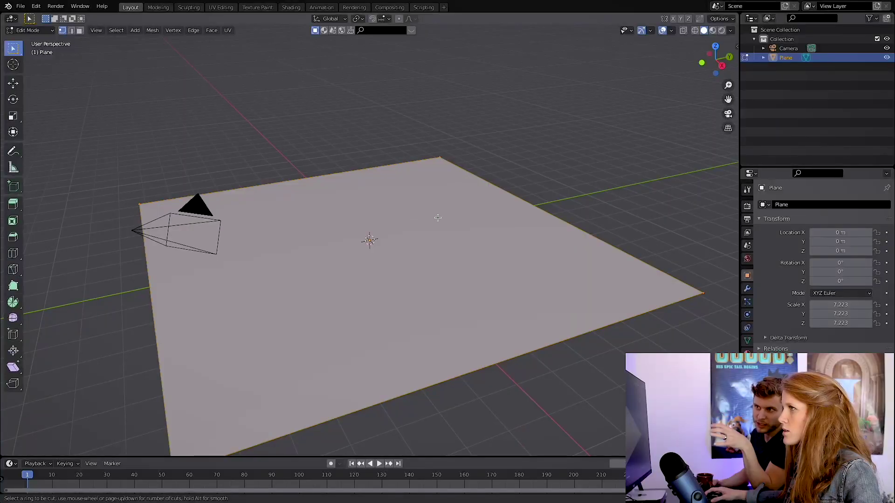
{"action": "left_click", "coordinate": [222, 200]}
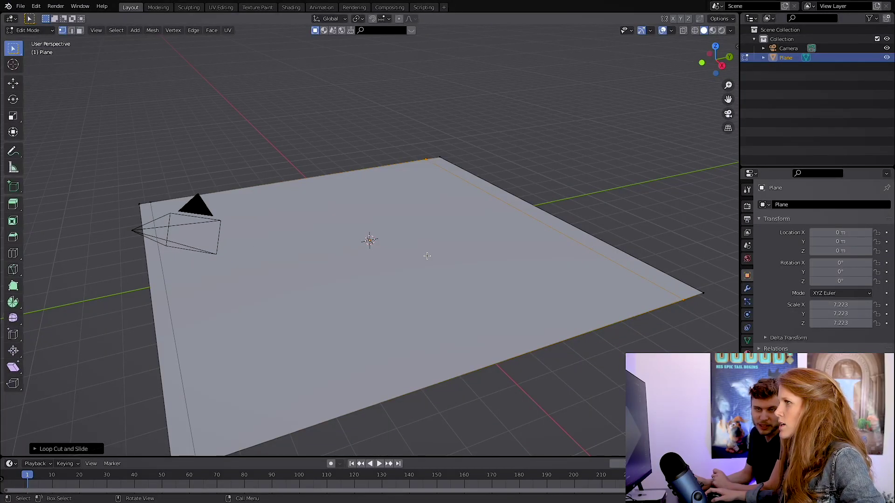
{"action": "key", "text": "grave"}
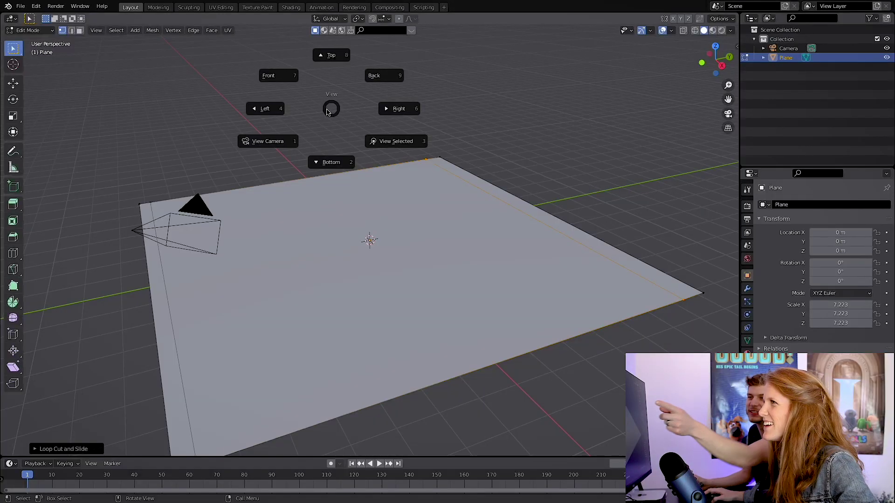
View the plane from the top, select its face, and orbit to a low perspective view
{"action": "left_click", "coordinate": [333, 56]}
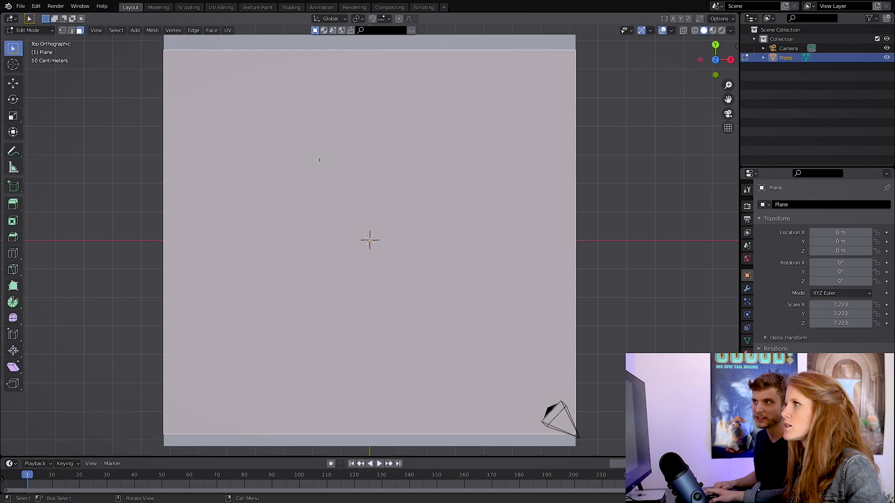
{"action": "left_click", "coordinate": [495, 43]}
{"action": "left_click", "coordinate": [432, 287]}
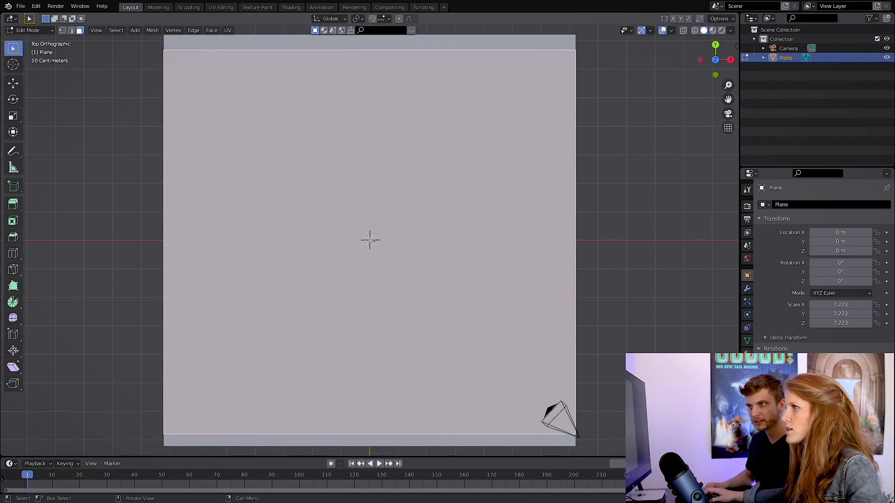
{"action": "key", "text": "KP_5"}
{"action": "scroll", "coordinate": [370, 240], "scroll_direction": "down", "scroll_amount": 2}
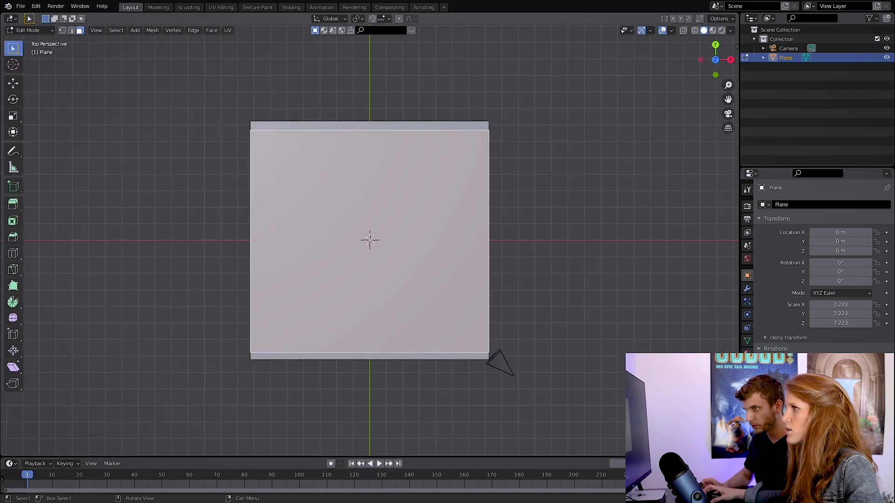
{"action": "scroll", "coordinate": [369, 240], "scroll_direction": "up", "scroll_amount": 4}
{"action": "mouse_move", "coordinate": [370, 240]}
{"action": "middle_mouse_down"}
{"action": "mouse_move", "coordinate": [375, 234]}
{"action": "mouse_move", "coordinate": [365, 242]}
{"action": "middle_mouse_up"}
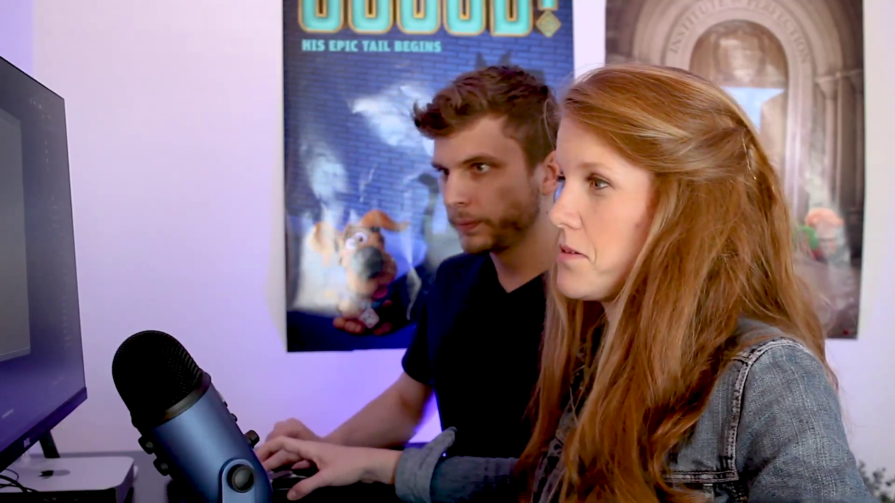
{"action": "middle_click_drag", "start_coordinate": [364, 243], "coordinate": [343, 375]}
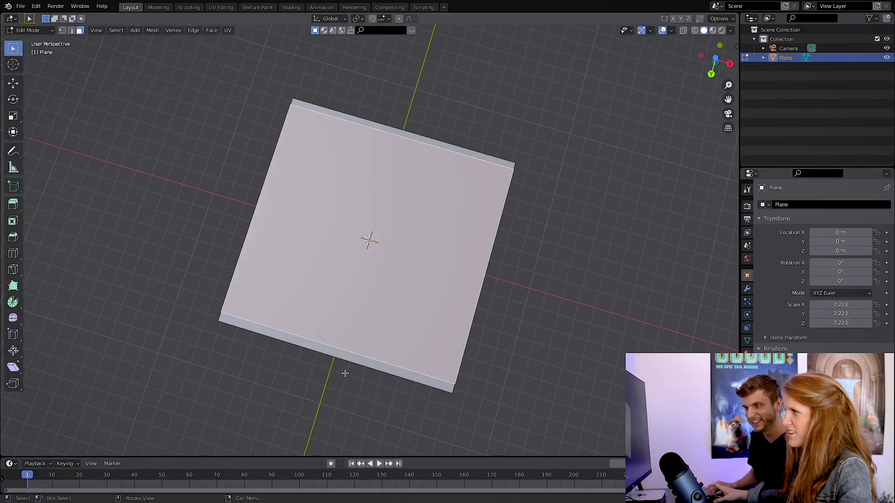
{"action": "scroll", "coordinate": [274, 277], "scroll_direction": "down", "scroll_amount": 6}
{"action": "middle_click_drag", "start_coordinate": [440, 309], "coordinate": [484, 215]}
{"action": "middle_click_drag", "start_coordinate": [440, 405], "coordinate": [523, 334]}
{"action": "scroll", "coordinate": [451, 300], "scroll_direction": "up", "scroll_amount": 6}
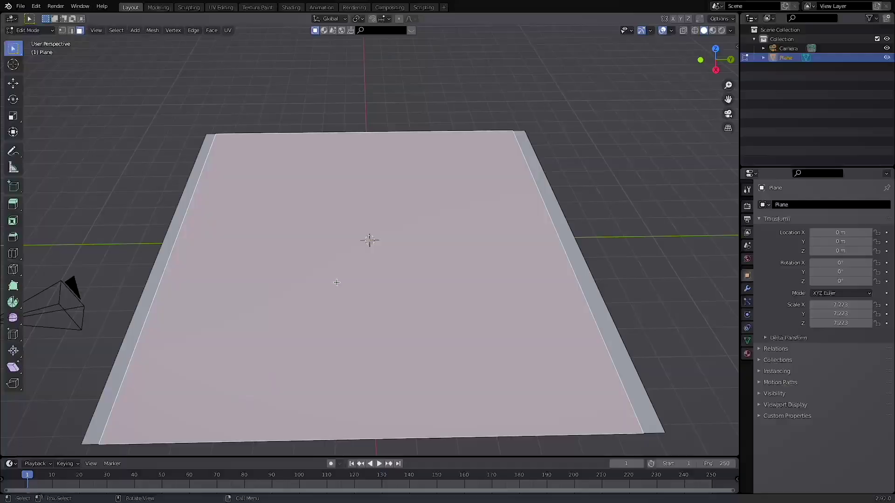
Start an extrusion of the middle face, cancel it, and return to Object Mode
{"action": "key", "text": "e"}
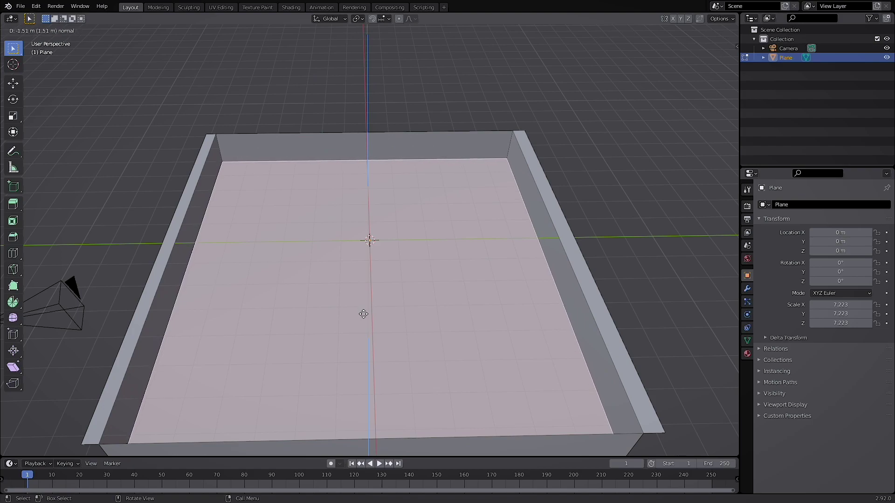
{"action": "key", "text": "Escape"}
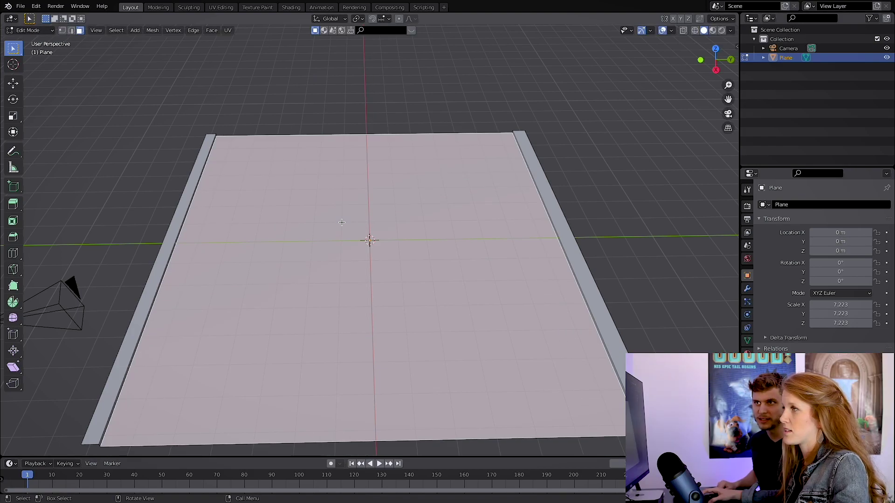
{"action": "key", "text": "Tab"}
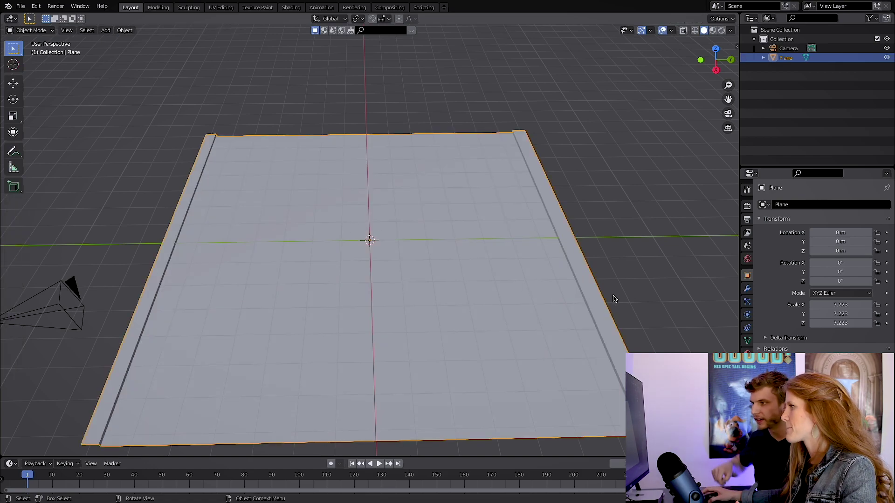
{"action": "left_click", "coordinate": [747, 289]}
{"action": "left_click", "coordinate": [786, 205]}
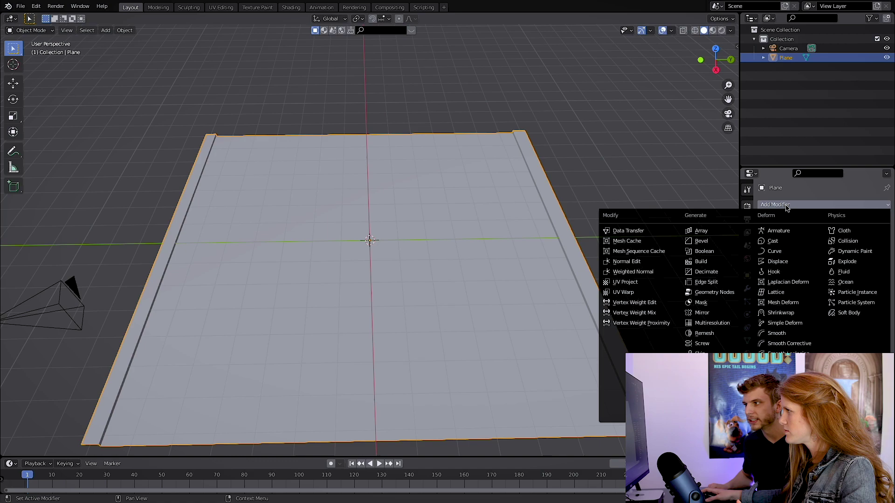
Add an Array modifier to the plane and raise its count to 4
{"action": "left_click", "coordinate": [701, 230]}
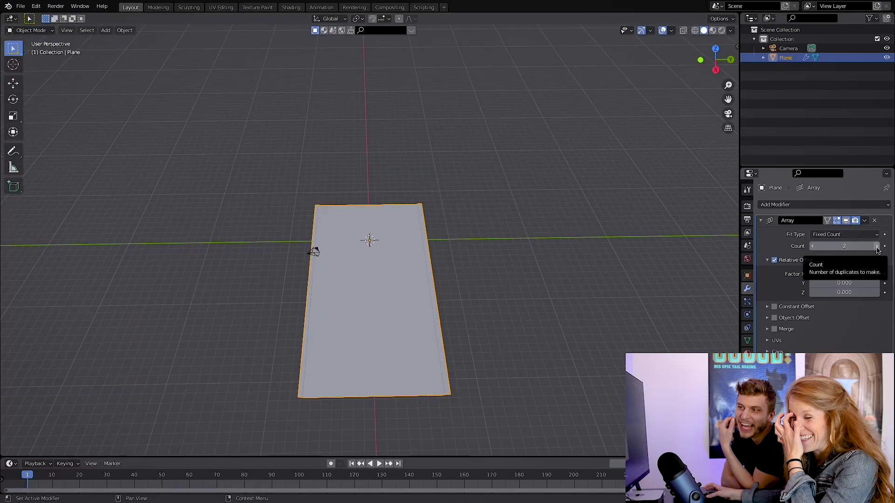
{"action": "left_click", "coordinate": [877, 246]}
{"action": "scroll", "coordinate": [440, 258], "scroll_direction": "down", "scroll_amount": 3}
{"action": "scroll", "coordinate": [439, 257], "scroll_direction": "up", "scroll_amount": 3}
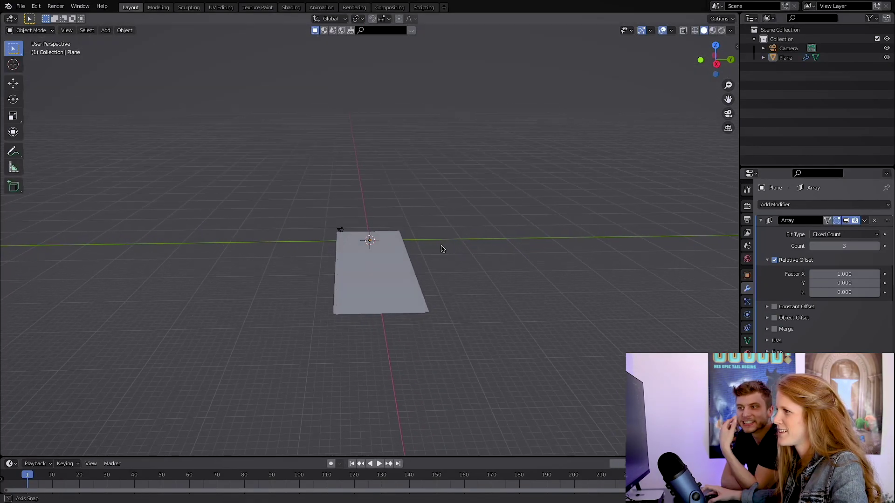
{"action": "left_click", "coordinate": [440, 258]}
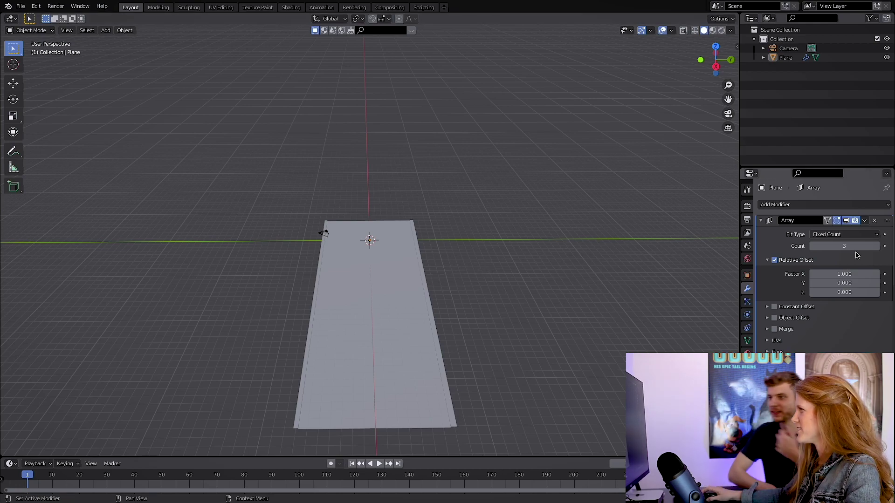
{"action": "left_click", "coordinate": [877, 247]}
{"action": "scroll", "coordinate": [639, 289], "scroll_direction": "down", "scroll_amount": 3}
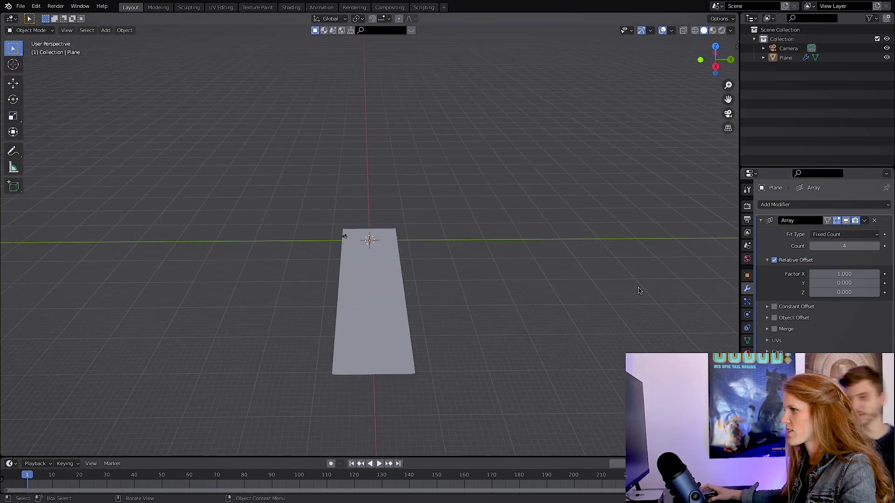
{"action": "scroll", "coordinate": [638, 289], "scroll_direction": "up", "scroll_amount": 2}
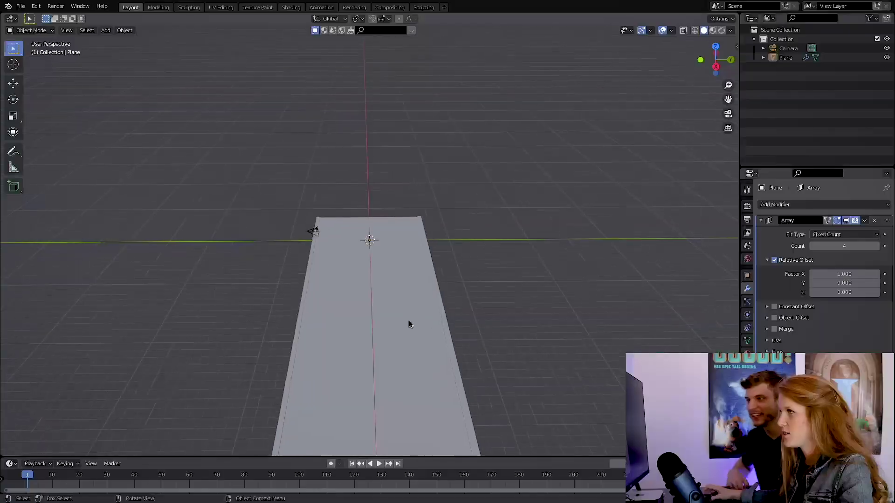
Load TexturesCom_Pavement_RoadCracked_Yellow_1K_albedo.tif as the plane's base colour image texture
{"action": "scroll", "coordinate": [409, 319], "scroll_direction": "up", "scroll_amount": 3}
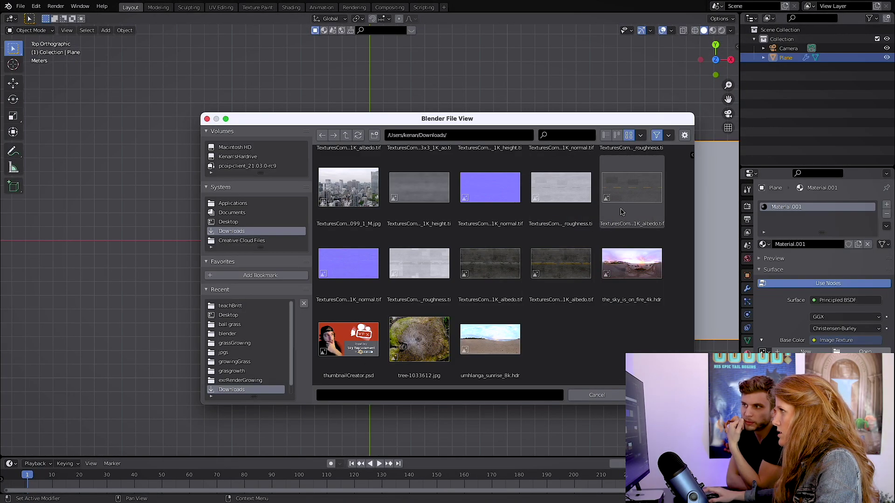
{"action": "left_click", "coordinate": [623, 208]}
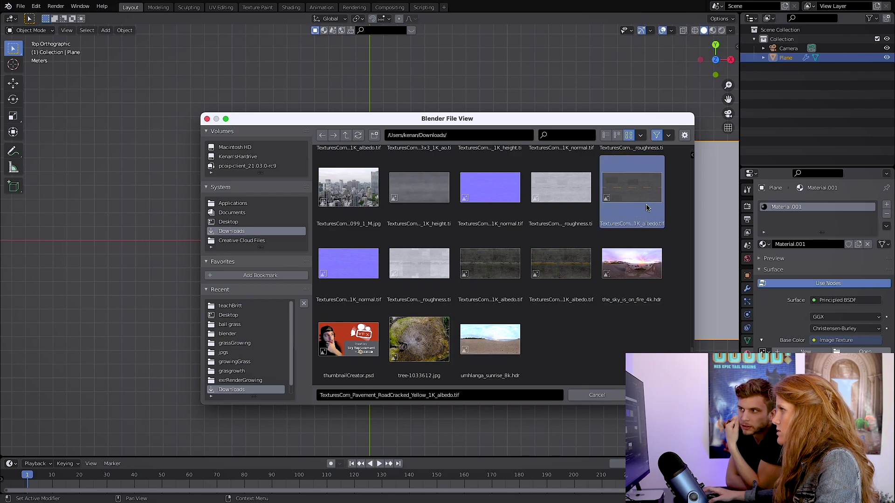
{"action": "key", "text": "Return"}
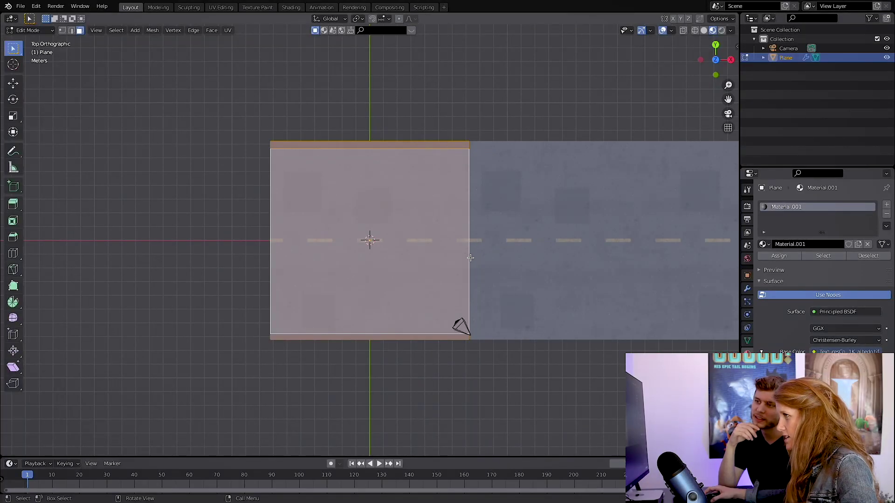
Zoom the view out and back in over the road scene
{"action": "scroll", "coordinate": [505, 273], "scroll_direction": "down", "scroll_amount": 1}
{"action": "scroll", "coordinate": [413, 269], "scroll_direction": "up", "scroll_amount": 2}
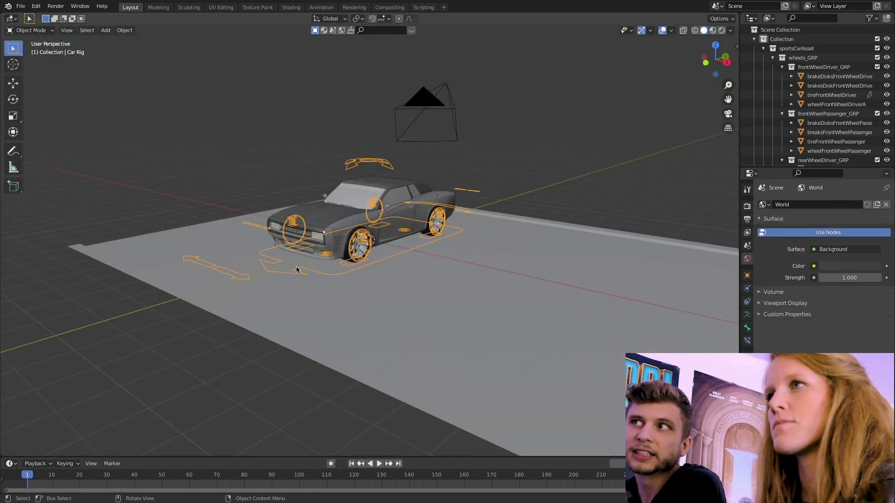
Select the car rig and set its location to Z 0 m and Y -4 m
{"action": "left_click", "coordinate": [328, 250]}
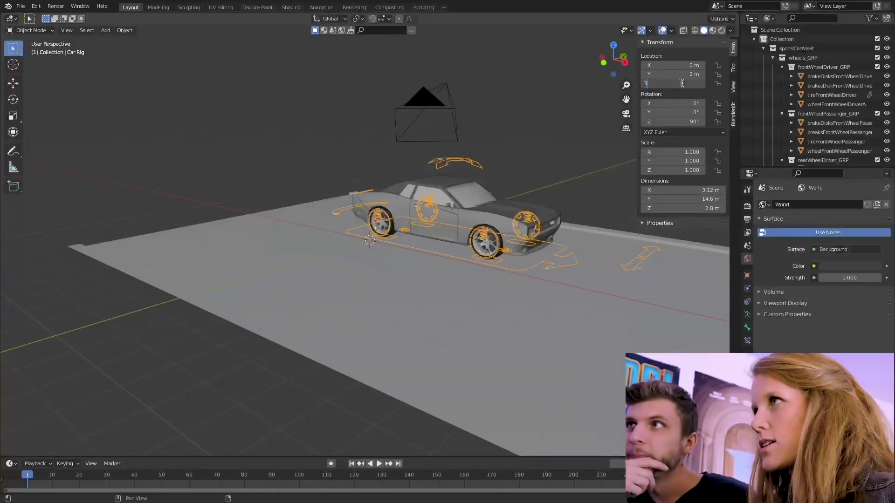
{"action": "key", "text": "Return"}
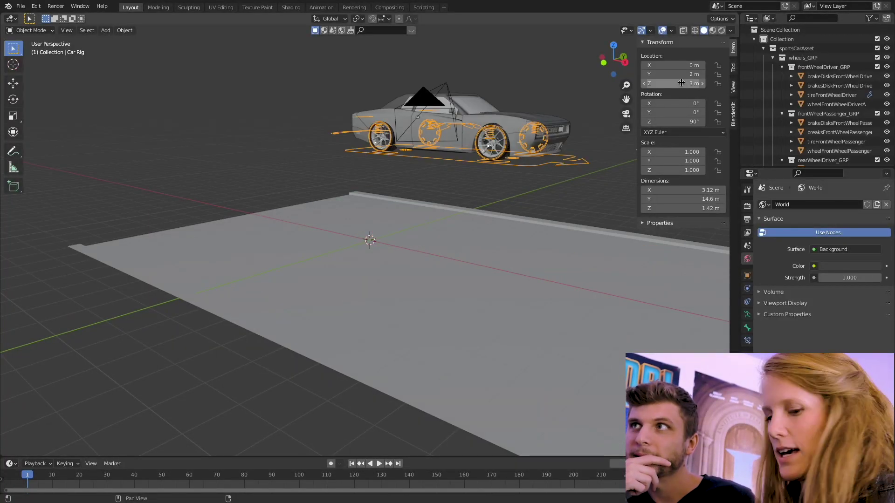
{"action": "left_click", "coordinate": [679, 83]}
{"action": "type", "text": "0"}
{"action": "key", "text": "shift+Tab"}
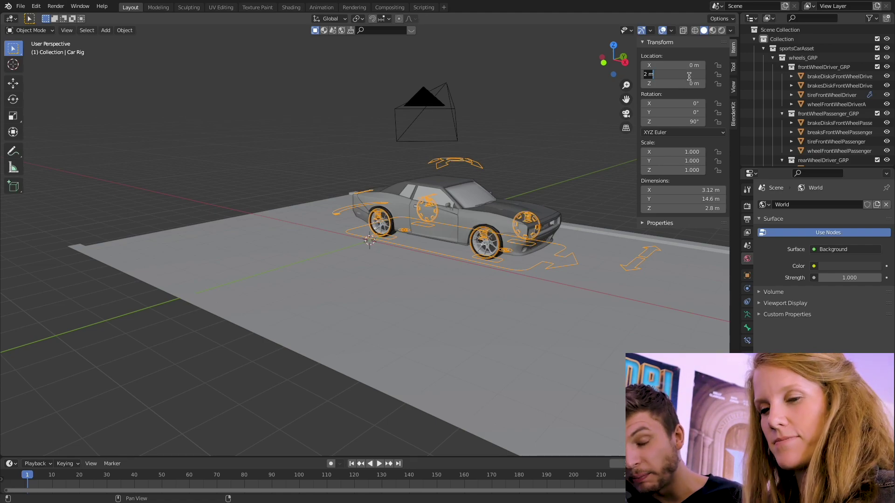
{"action": "key", "text": "Return"}
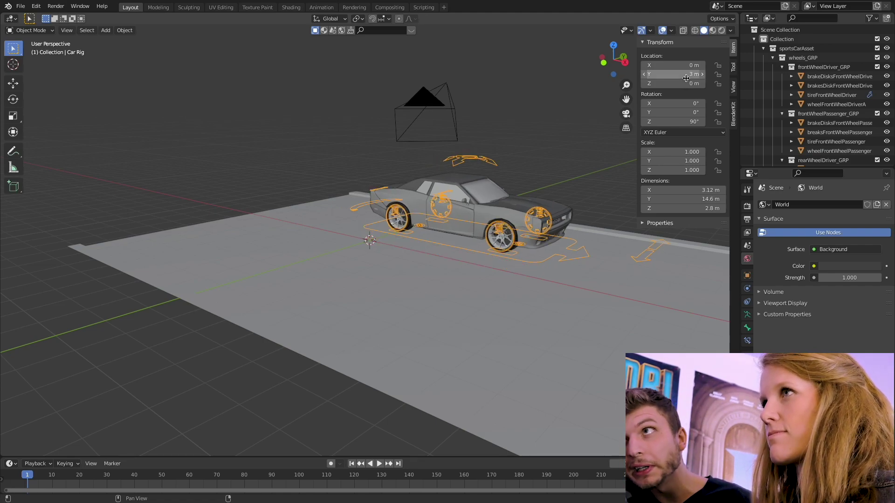
{"action": "left_click", "coordinate": [690, 74]}
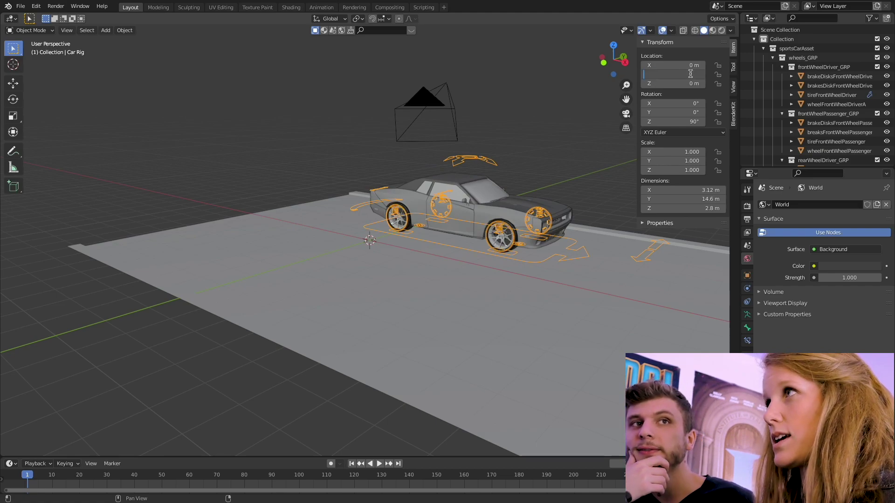
{"action": "type", "text": "-3"}
{"action": "key", "text": "Return"}
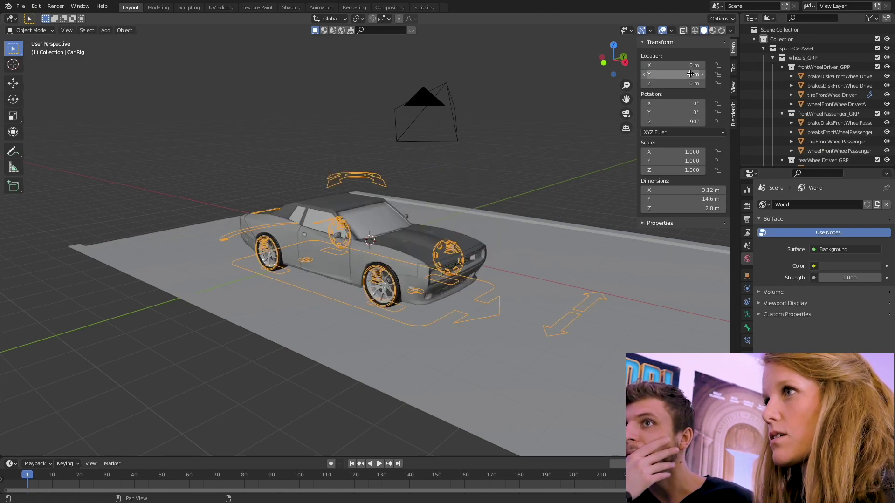
{"action": "left_click", "coordinate": [690, 74]}
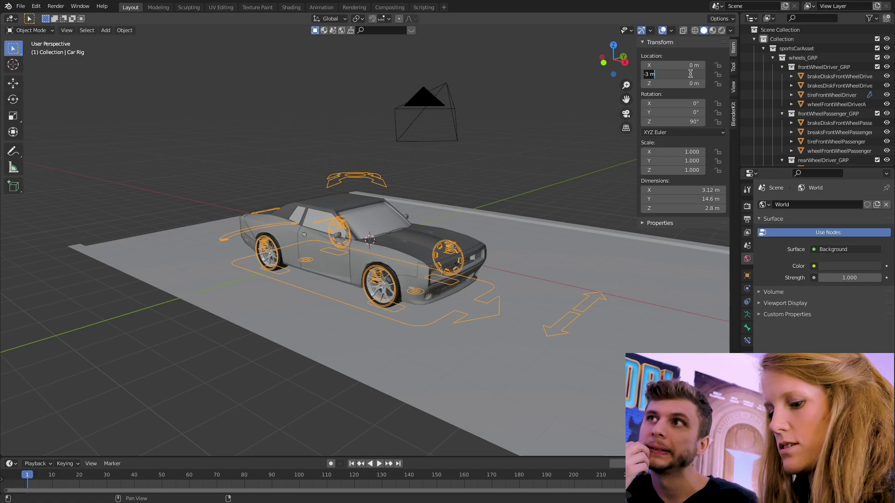
{"action": "key", "text": "Return"}
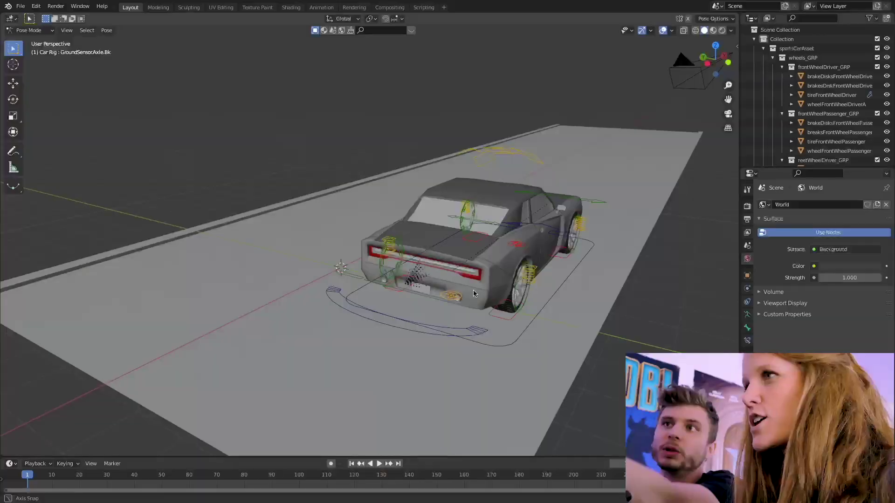
From a side view, test then cancel moving the Suspension control, and select the Root control
{"action": "middle_click_drag", "start_coordinate": [473, 290], "coordinate": [457, 197]}
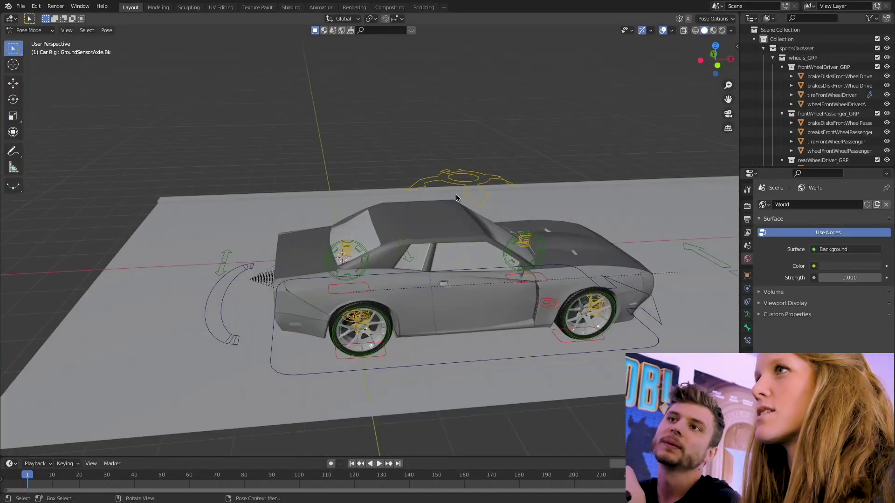
{"action": "left_click", "coordinate": [463, 185]}
{"action": "key", "text": "g"}
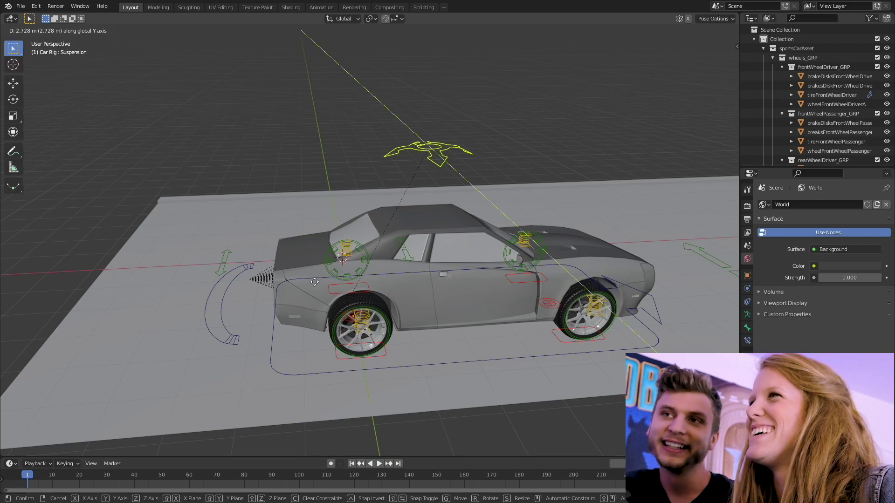
{"action": "right_click", "coordinate": [315, 282]}
{"action": "left_click", "coordinate": [442, 222]}
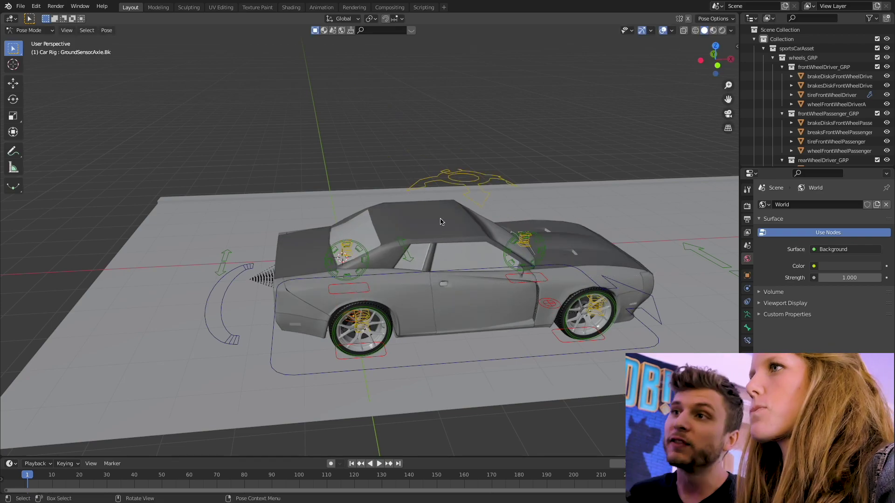
{"action": "left_click", "coordinate": [457, 368]}
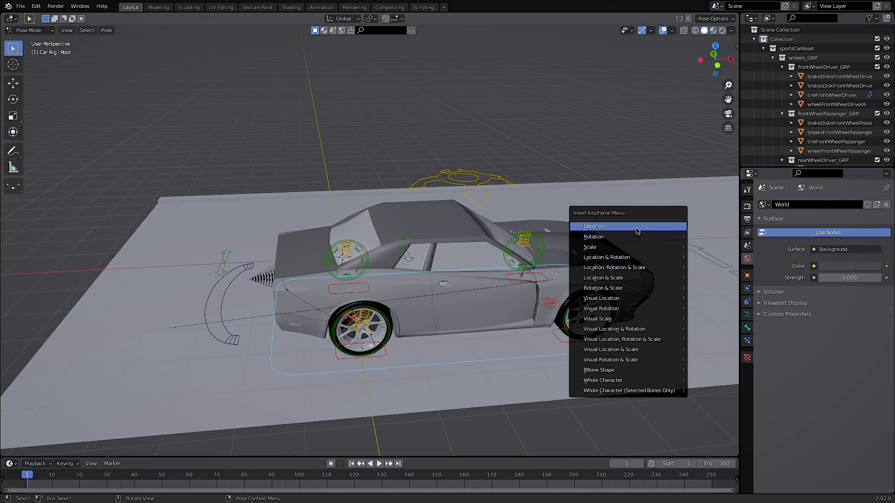
Keyframe the Root control's location at frame 1 and advance the playhead
{"action": "left_click", "coordinate": [637, 230]}
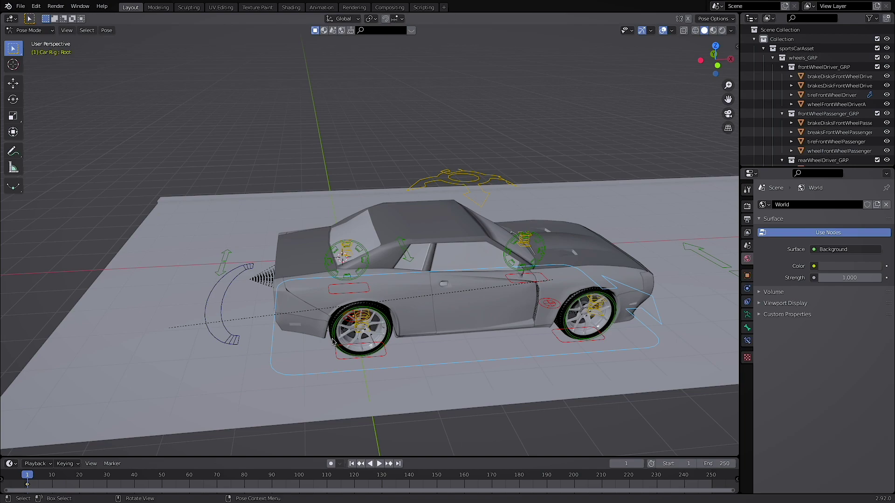
{"action": "key", "text": "space"}
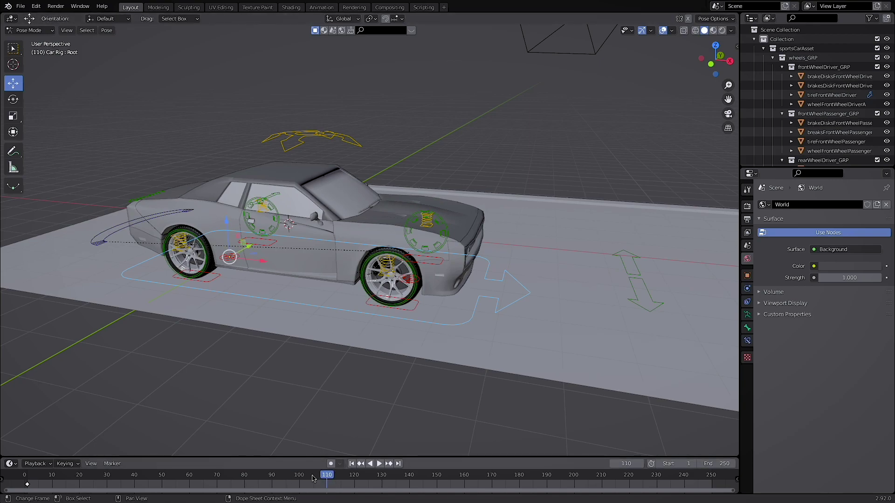
Move the car rig's Root bone forward to the road's end at frame 100
{"action": "left_click_drag", "start_coordinate": [229, 257], "coordinate": [606, 303]}
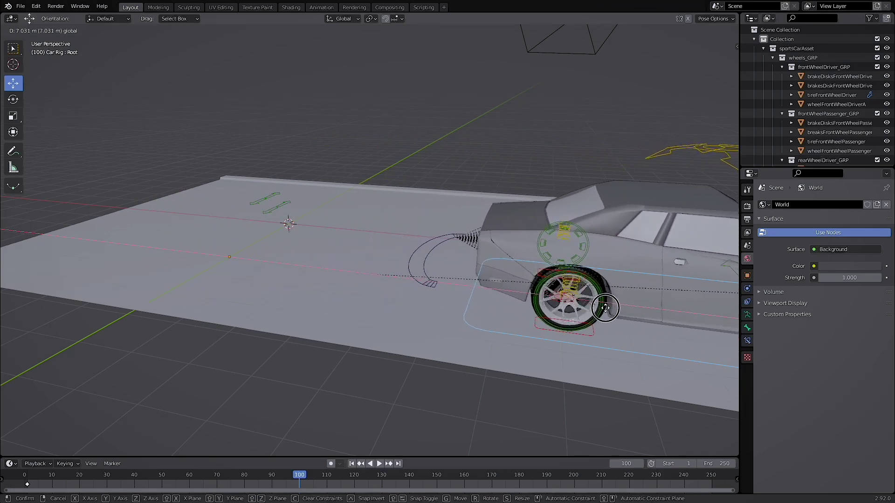
{"action": "scroll", "coordinate": [587, 289], "scroll_direction": "down", "scroll_amount": 5}
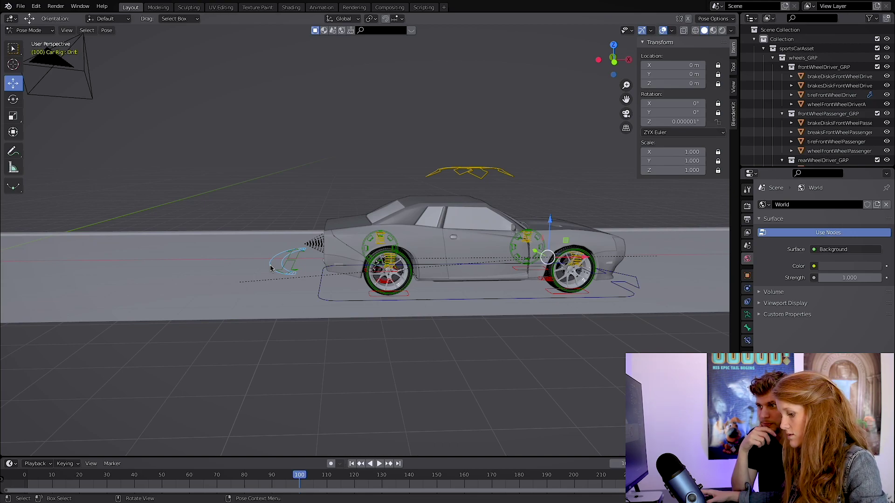
Play back the animation to watch the car drive down the road
{"action": "key", "text": "r"}
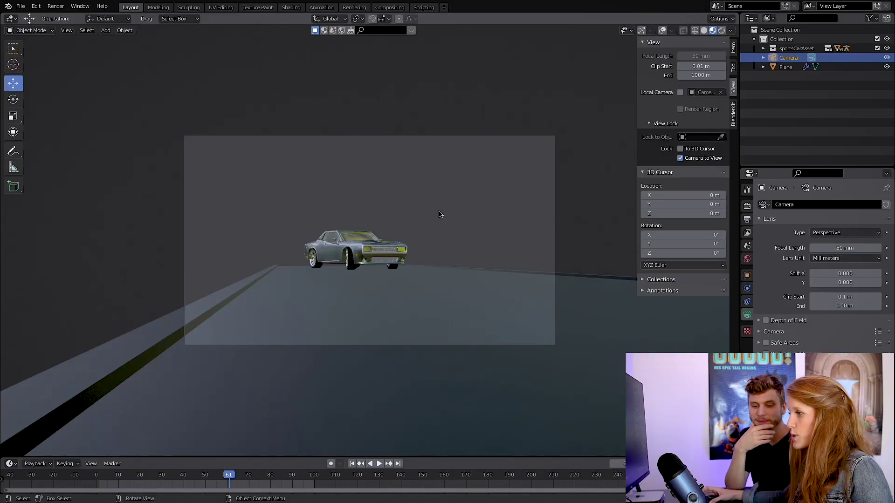
{"action": "key", "text": "space"}
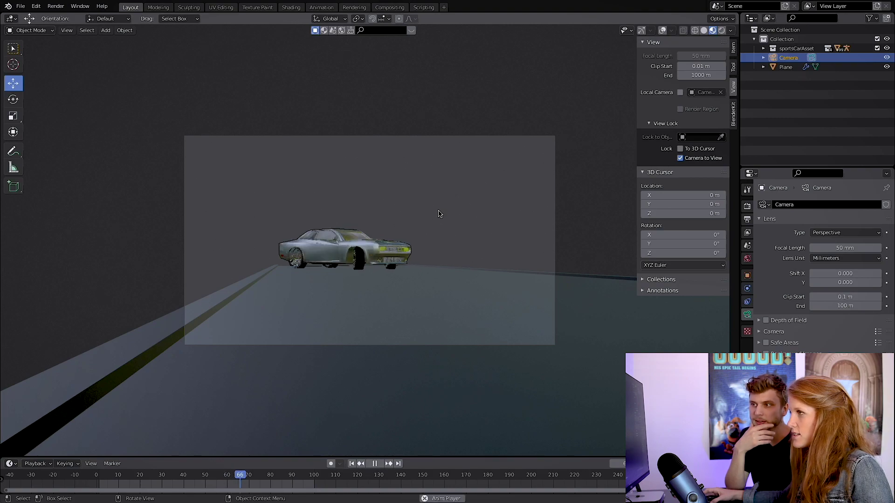